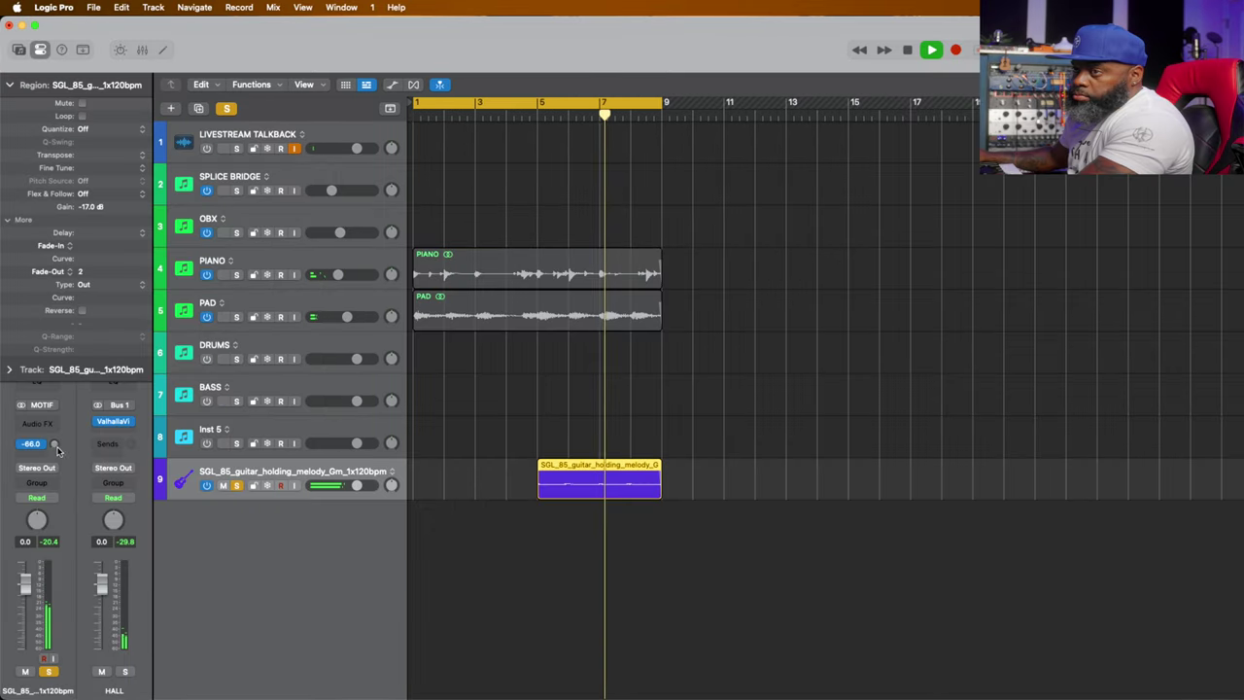
Raise the Bus 1 reverb send level on the SGL_85 guitar holding melody track
left_click_drag(56, 449, 54, 427)
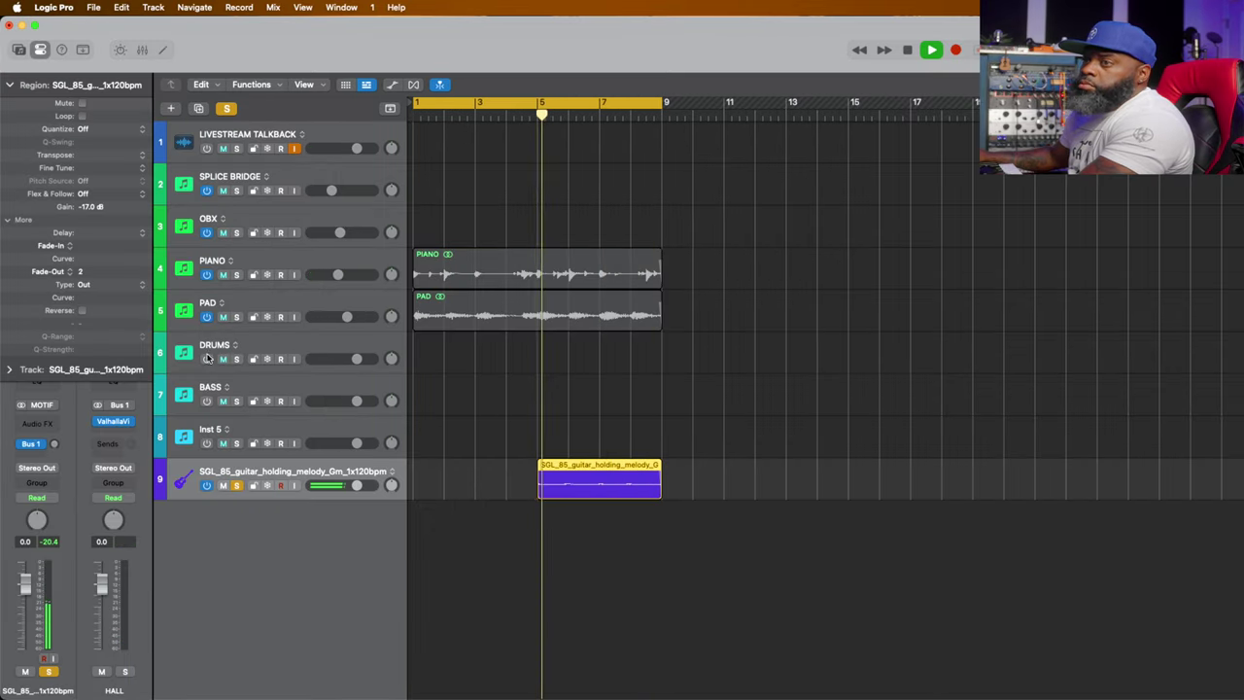
left_click_drag(54, 445, 35, 384)
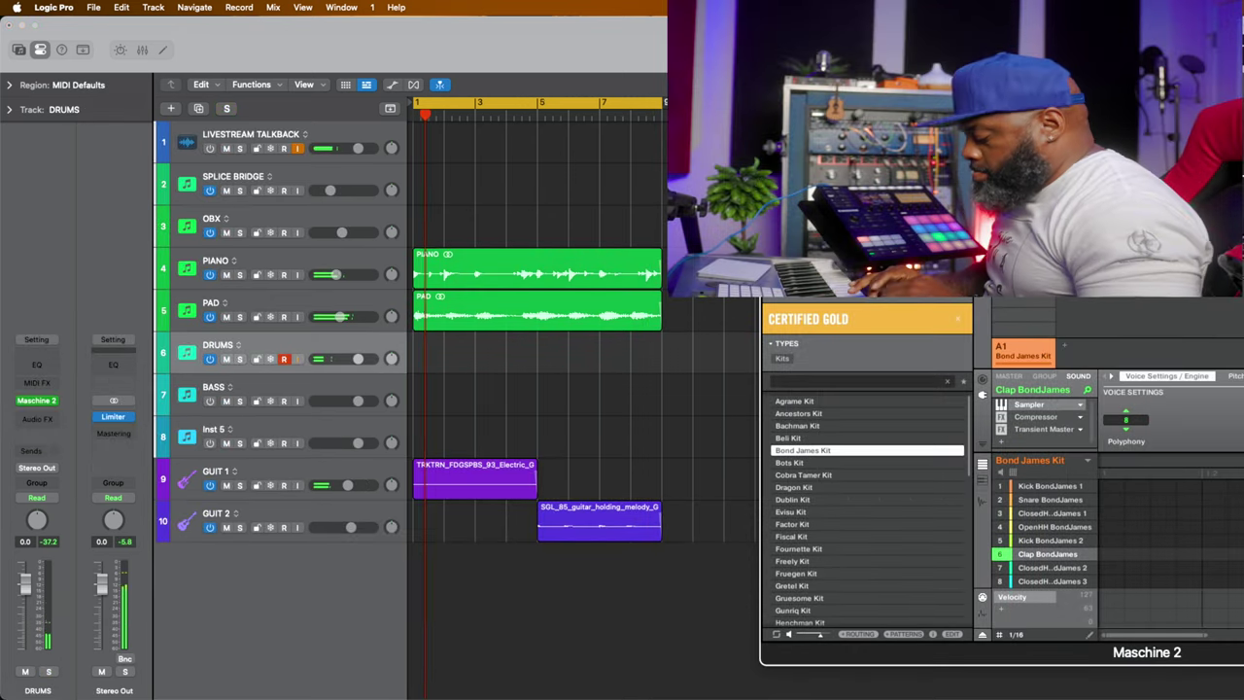
Record drum and percussion parts on the DRUMS track using Maschine 2's Bond James, Bamboo and Blazer kits
key("r")
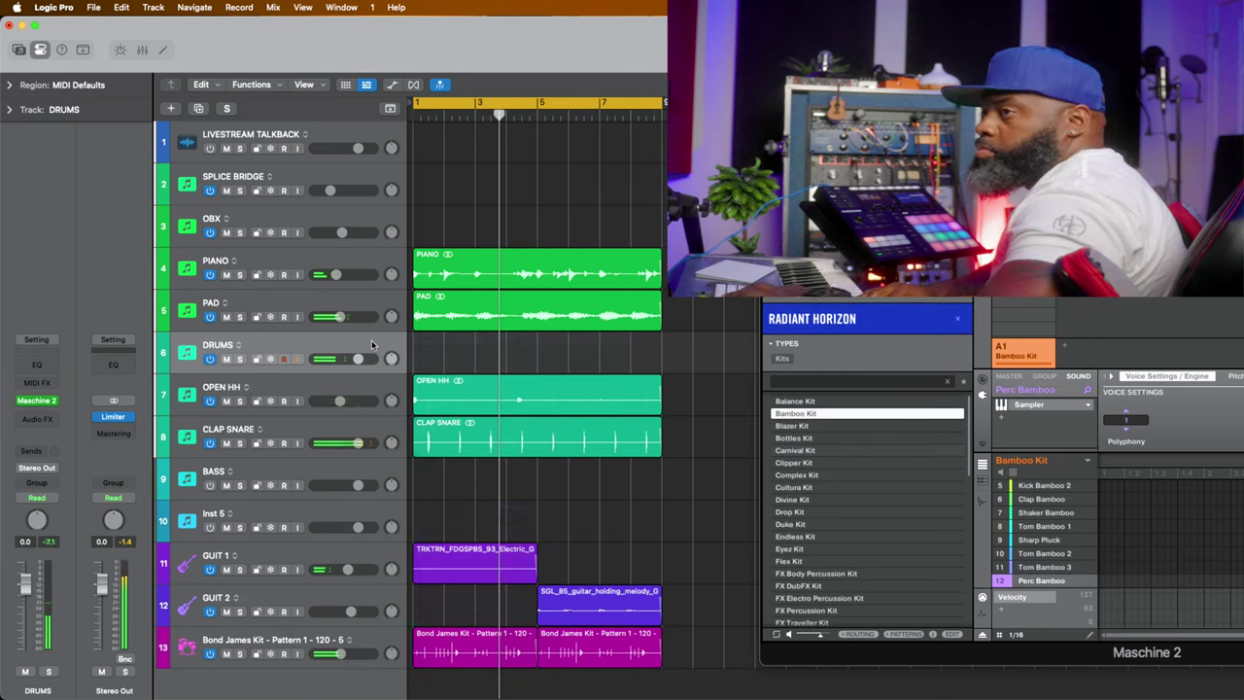
key("Return")
key("r")
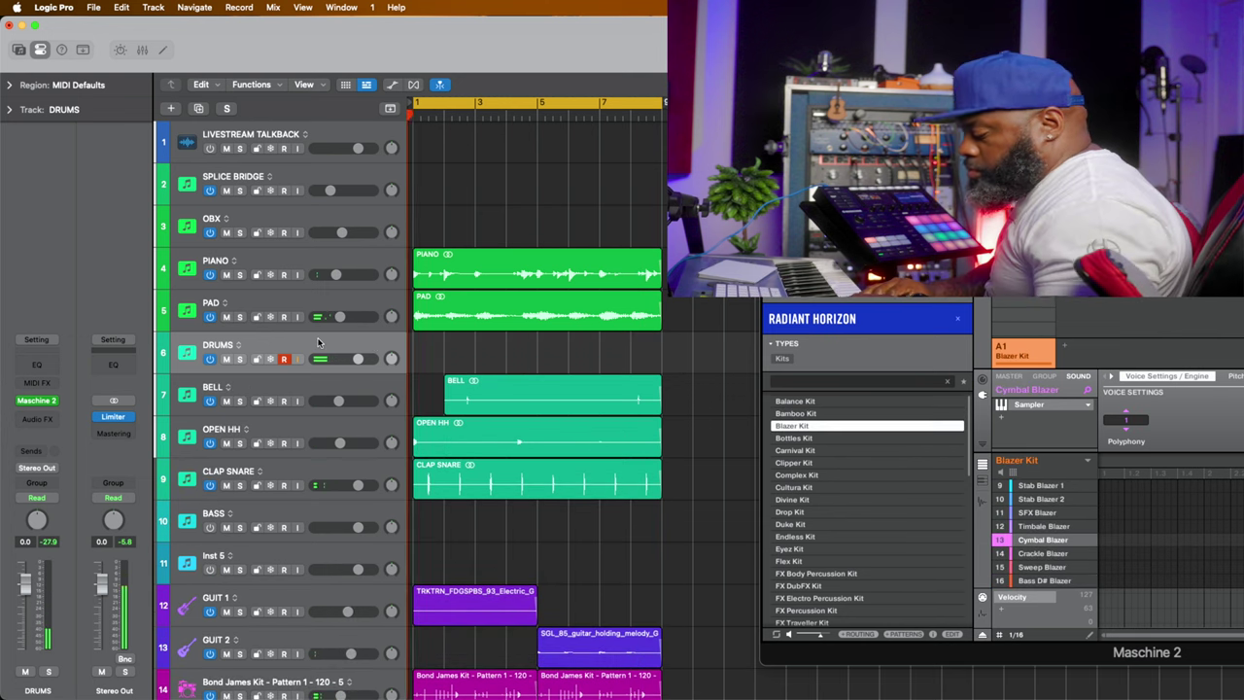
key("r")
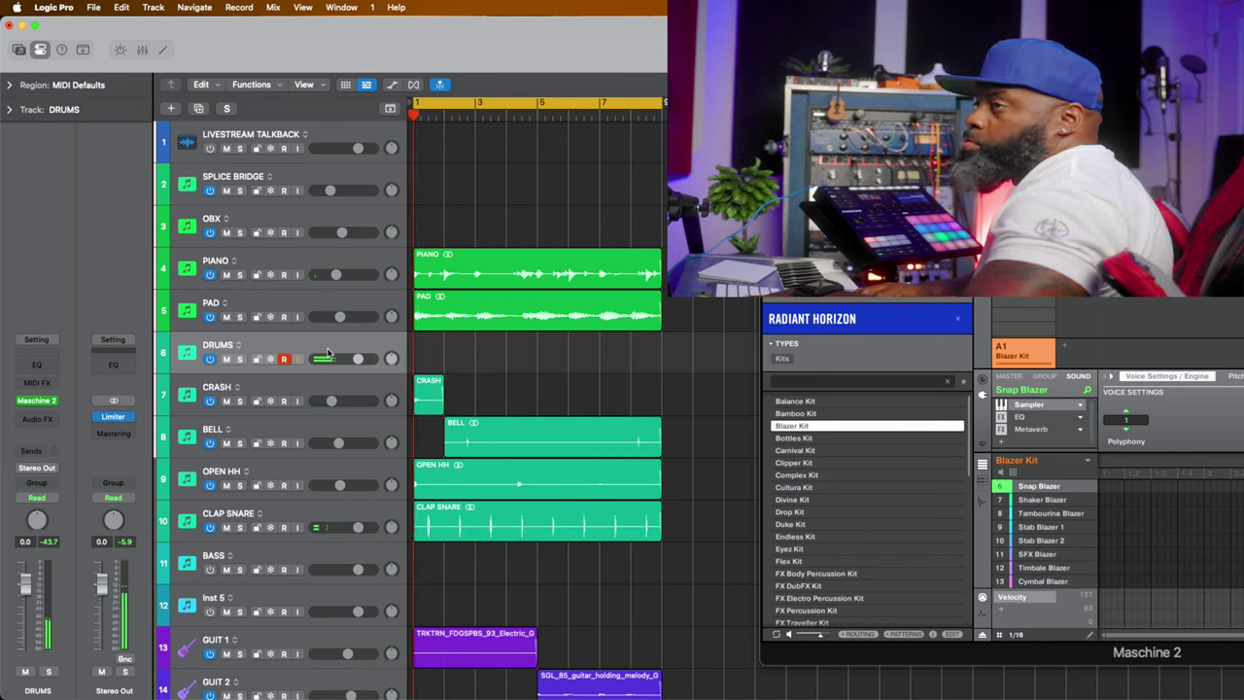
key("space")
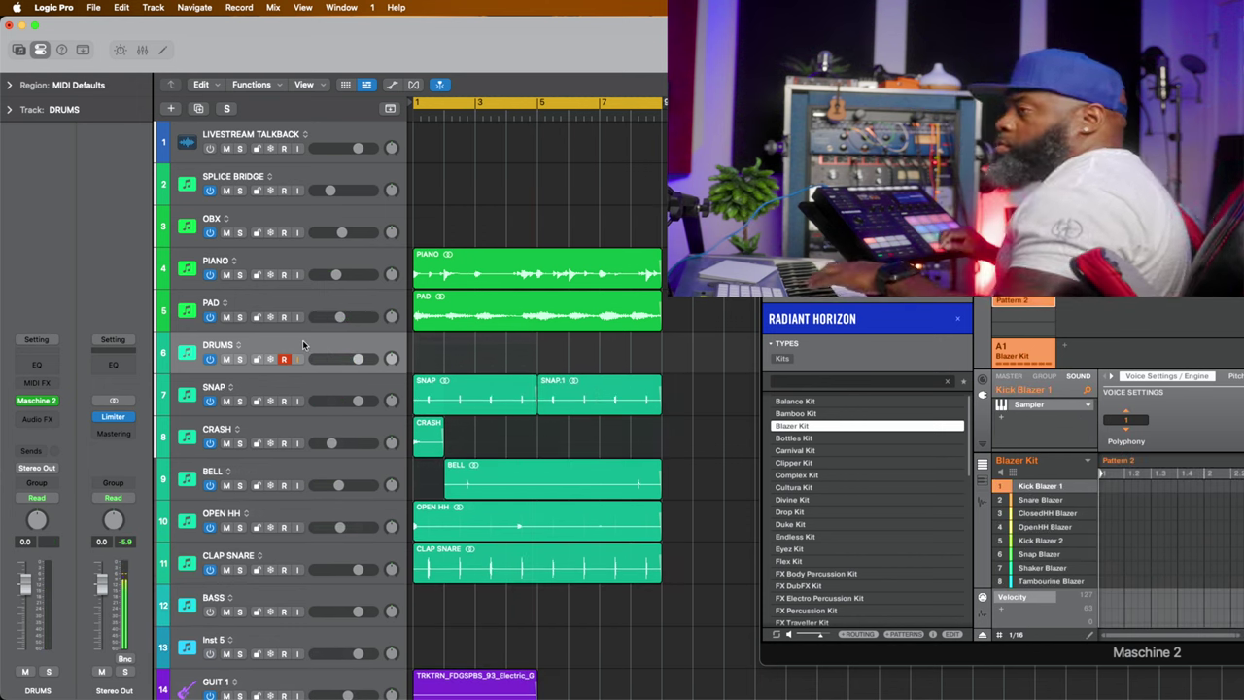
key("space")
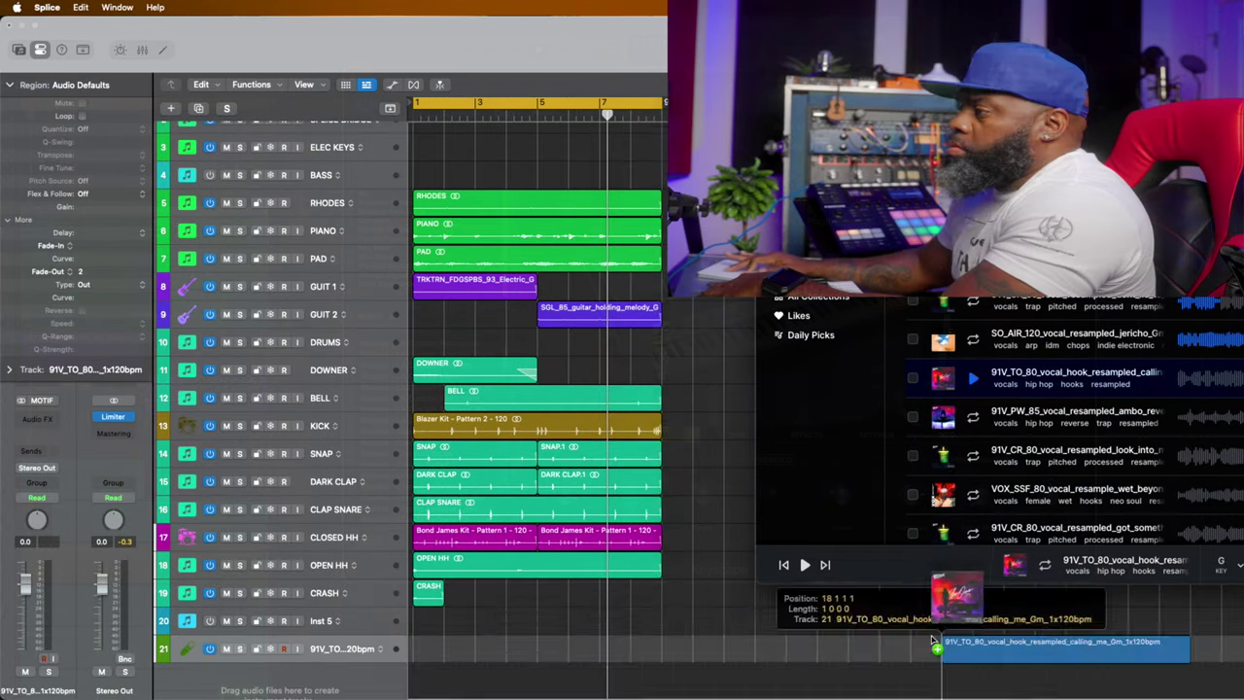
Place the 91V_TO_80 vocal hook "calling me" sample at bar 1 of track 21 and play the loop from the start
left_click_drag(933, 669, 417, 652)
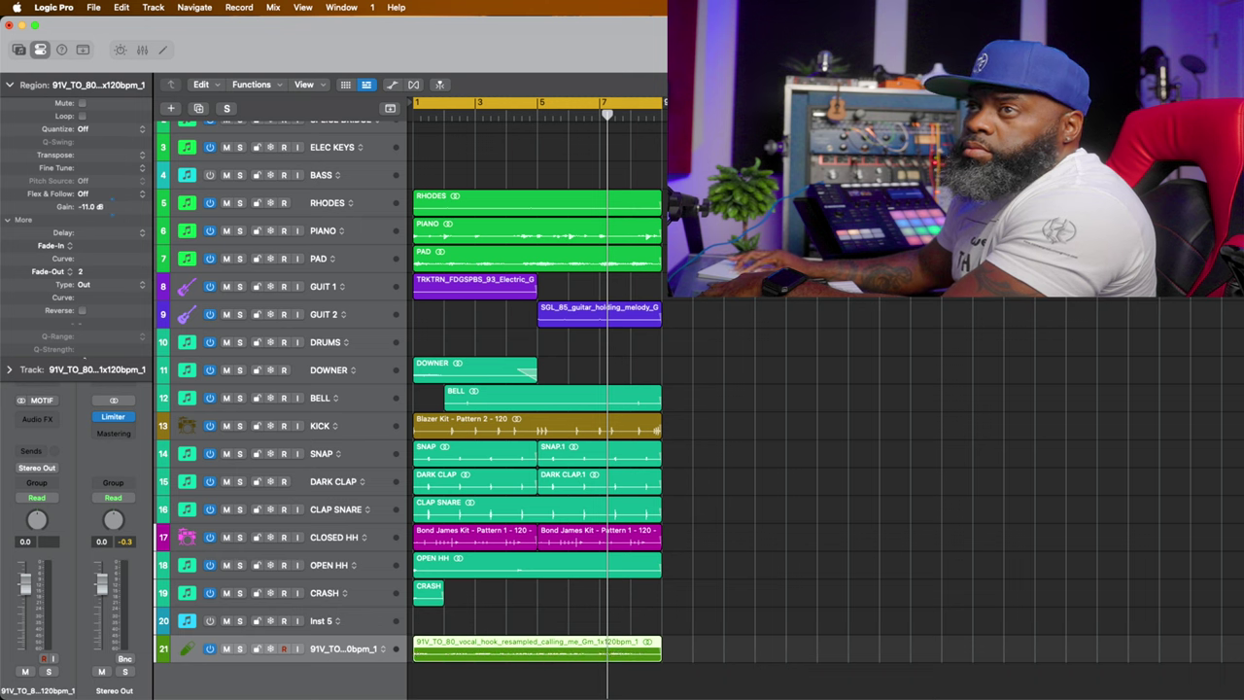
key("Return")
key("space")
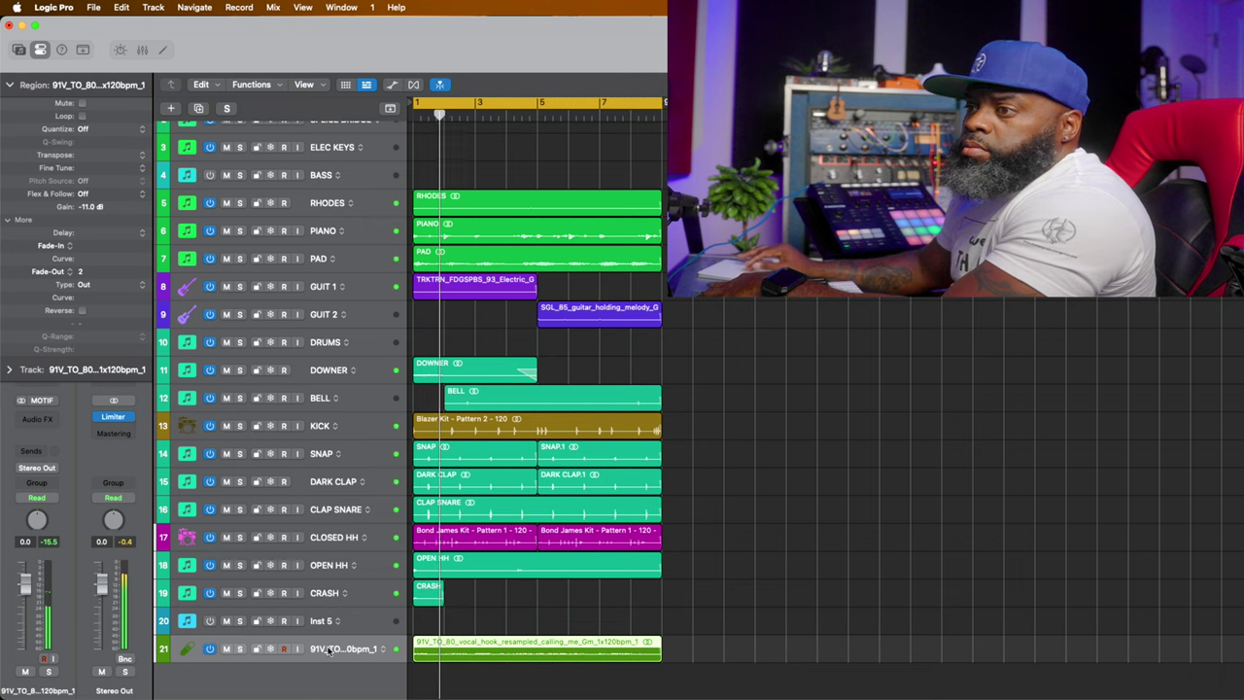
With the vocal hook soloed, add a Bus 1 HALL send at about -10.5 dB and lower its region gain to -17 dB
key("s")
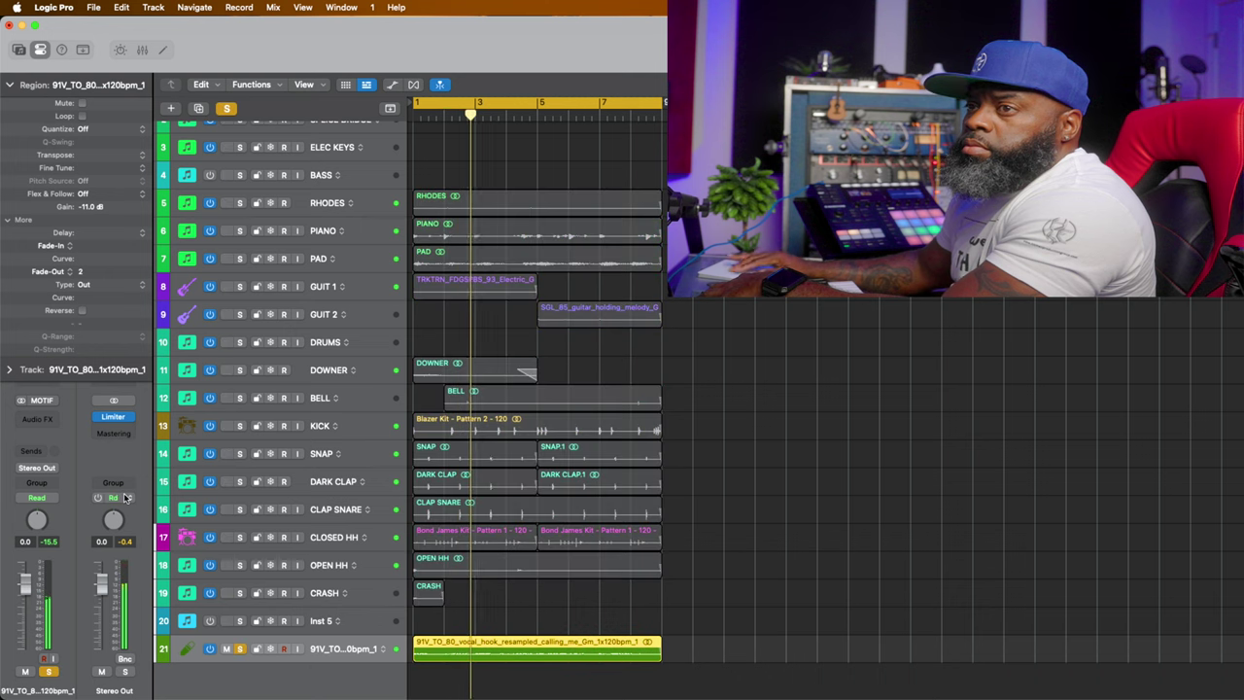
left_click(37, 451)
mouse_move(58, 471)
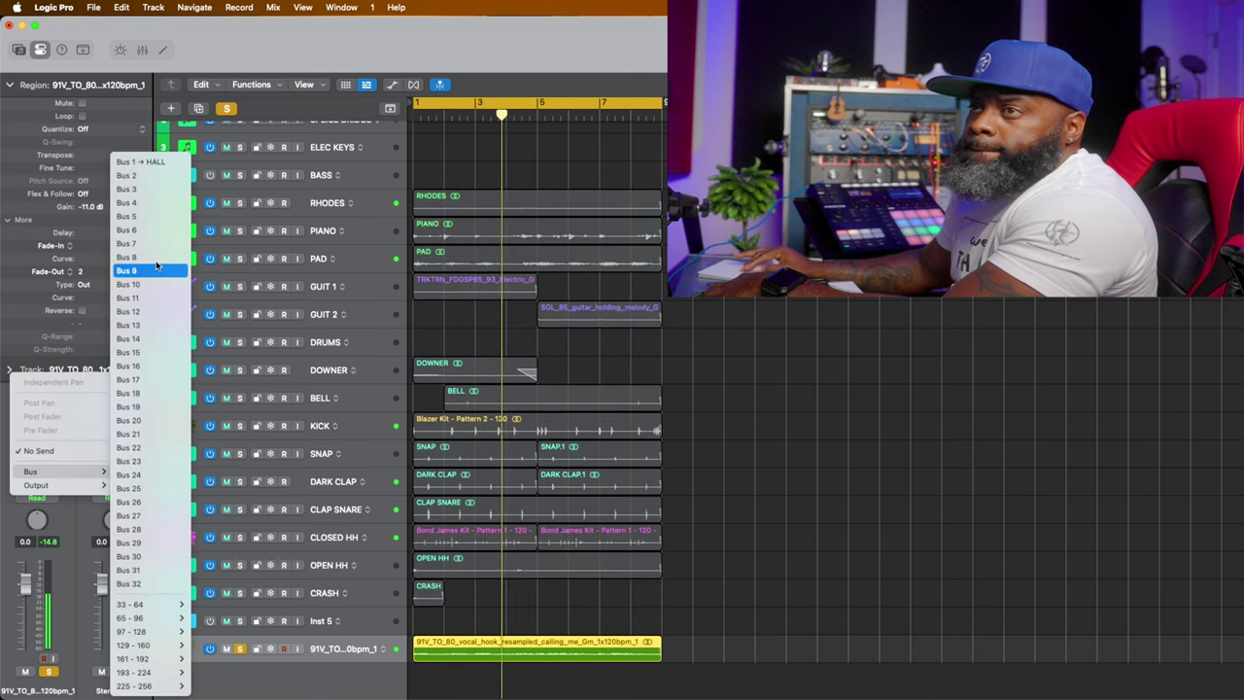
left_click(136, 162)
left_click_drag(53, 444, 32, 395)
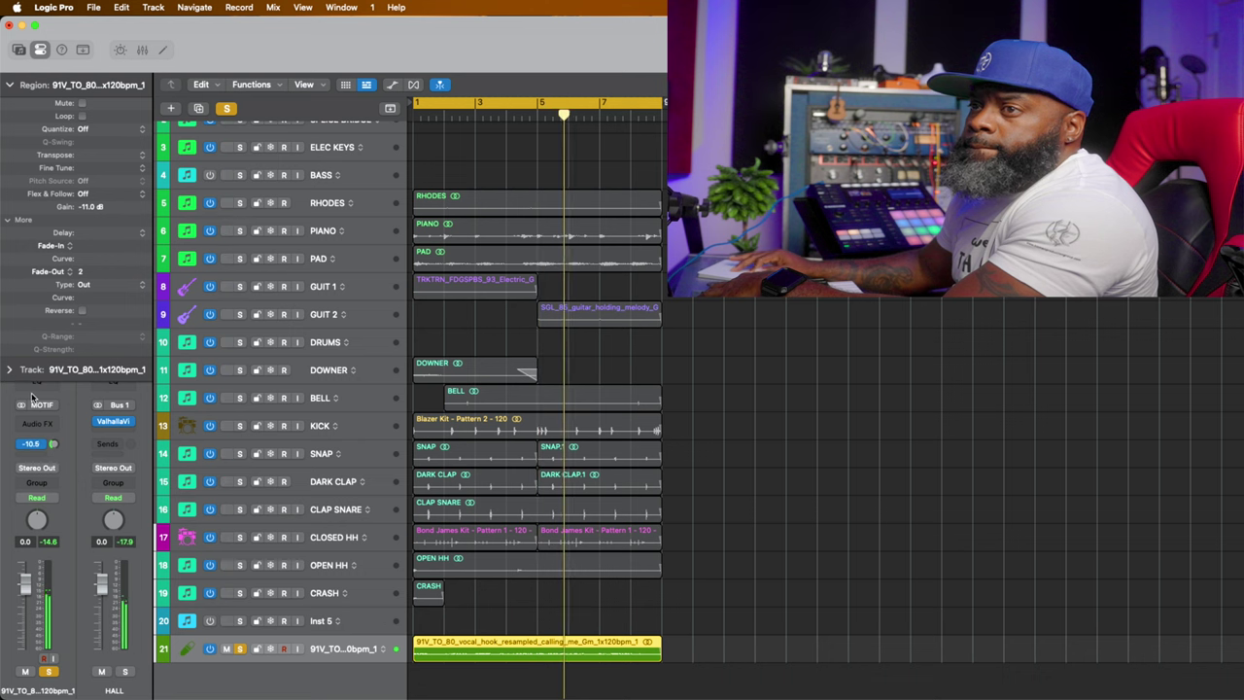
left_click_drag(84, 209, 83, 246)
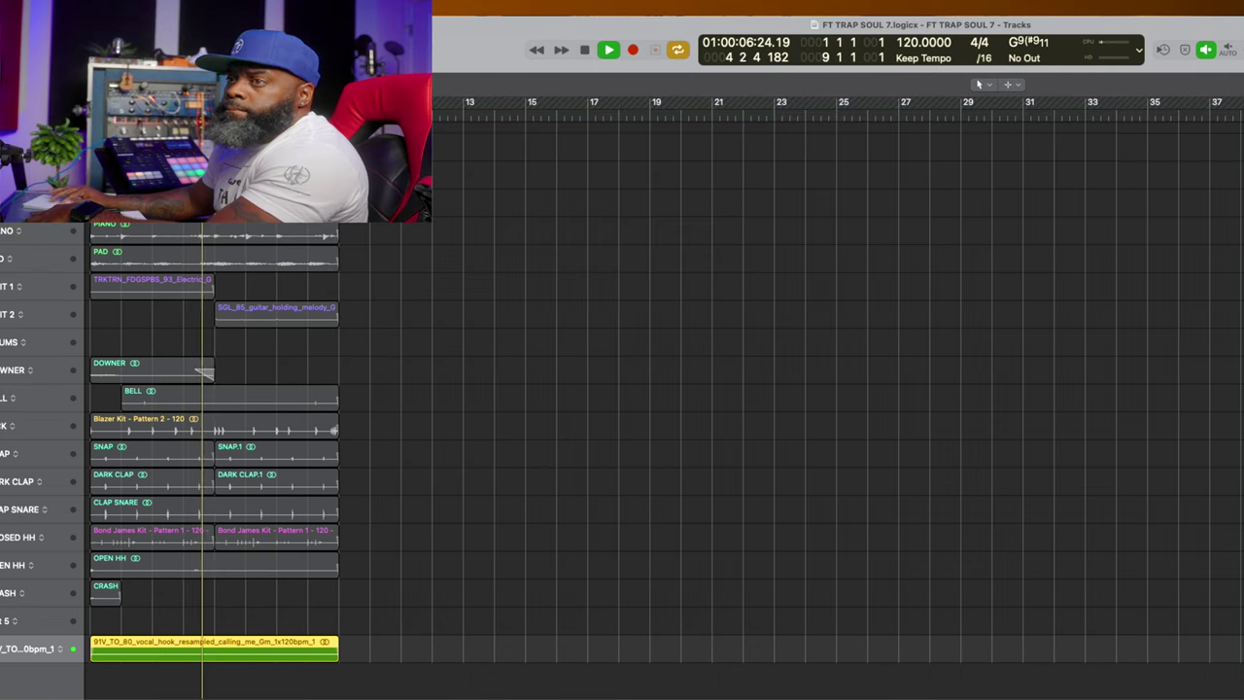
Add a Channel EQ to the vocal hook with a high cut at 1090 Hz and a 24 dB/Oct low cut at about 400 Hz
double_click(36, 387)
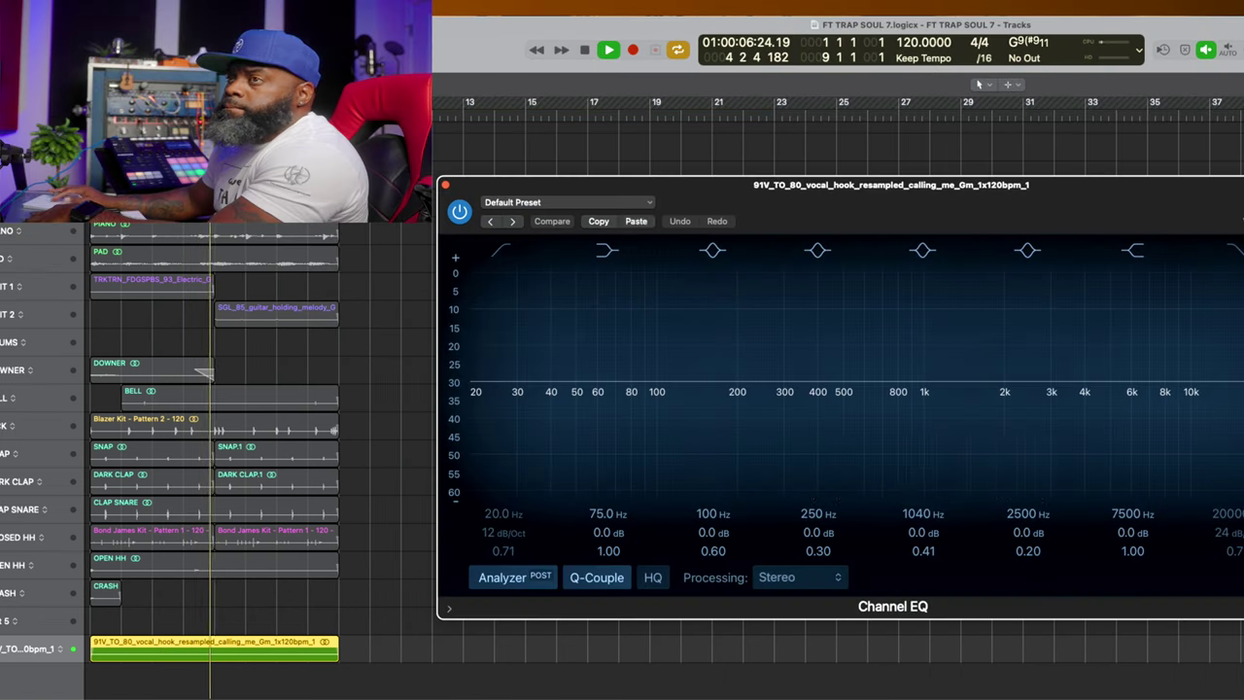
left_click_drag(661, 179, 545, 65)
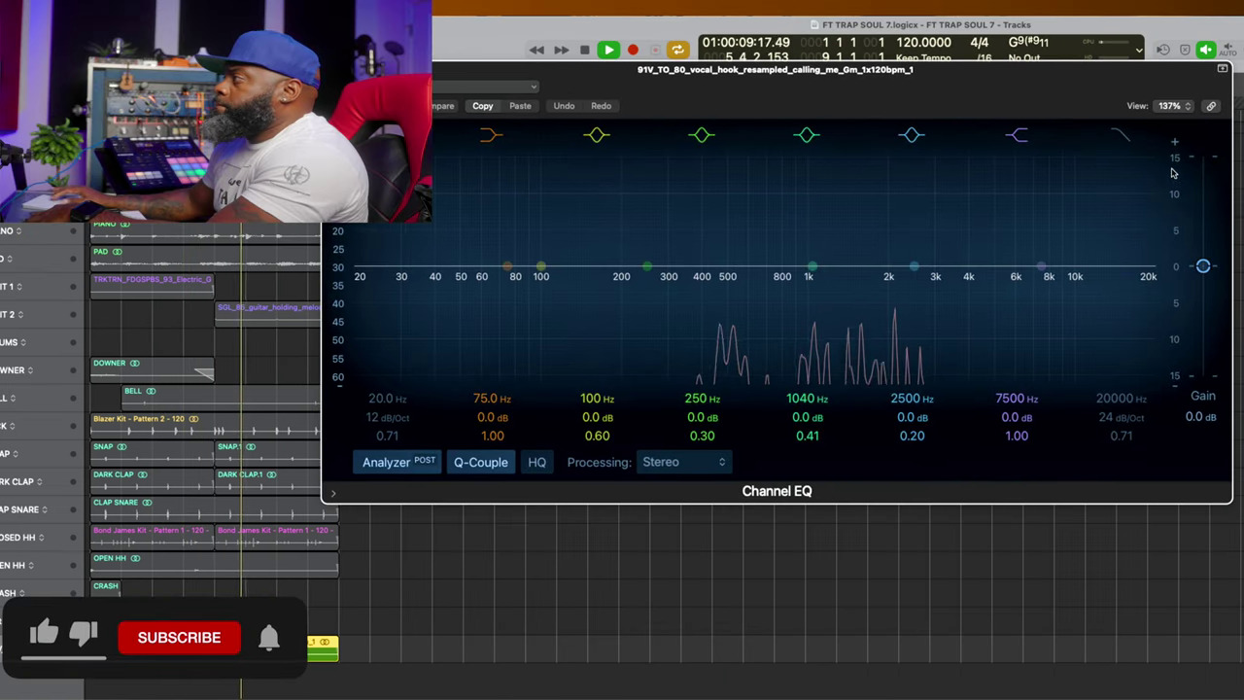
left_click(1120, 135)
left_click_drag(1152, 288, 816, 284)
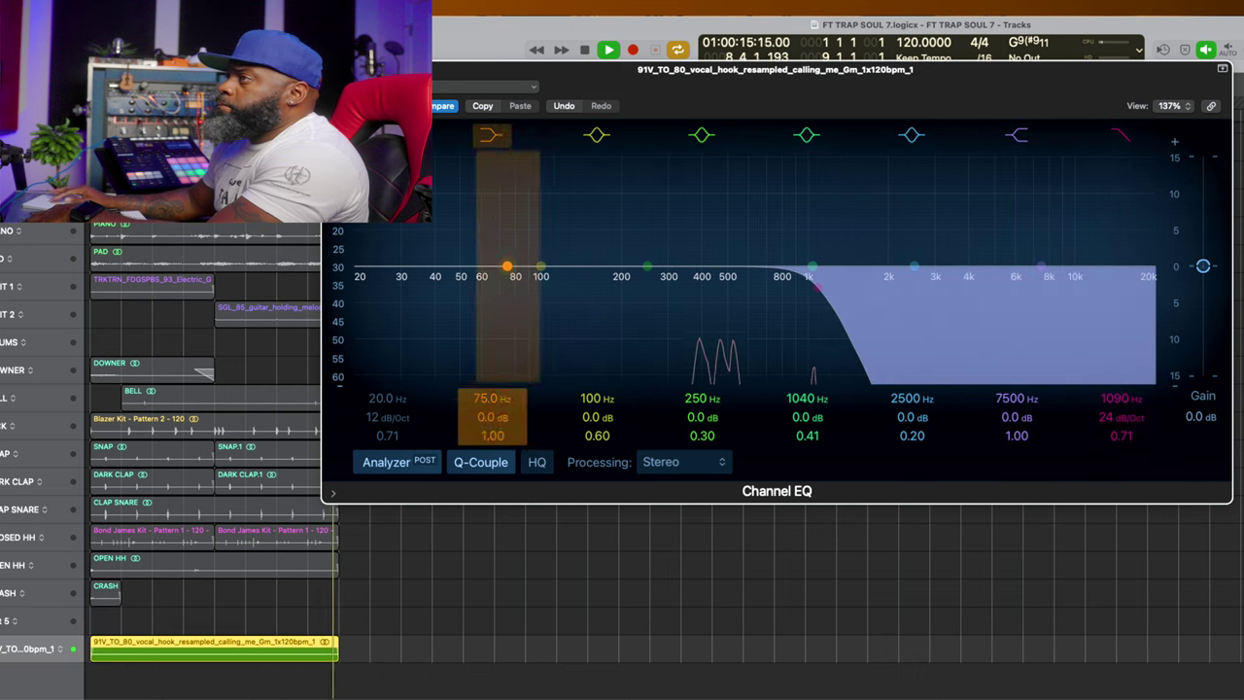
left_click_drag(388, 418, 387, 409)
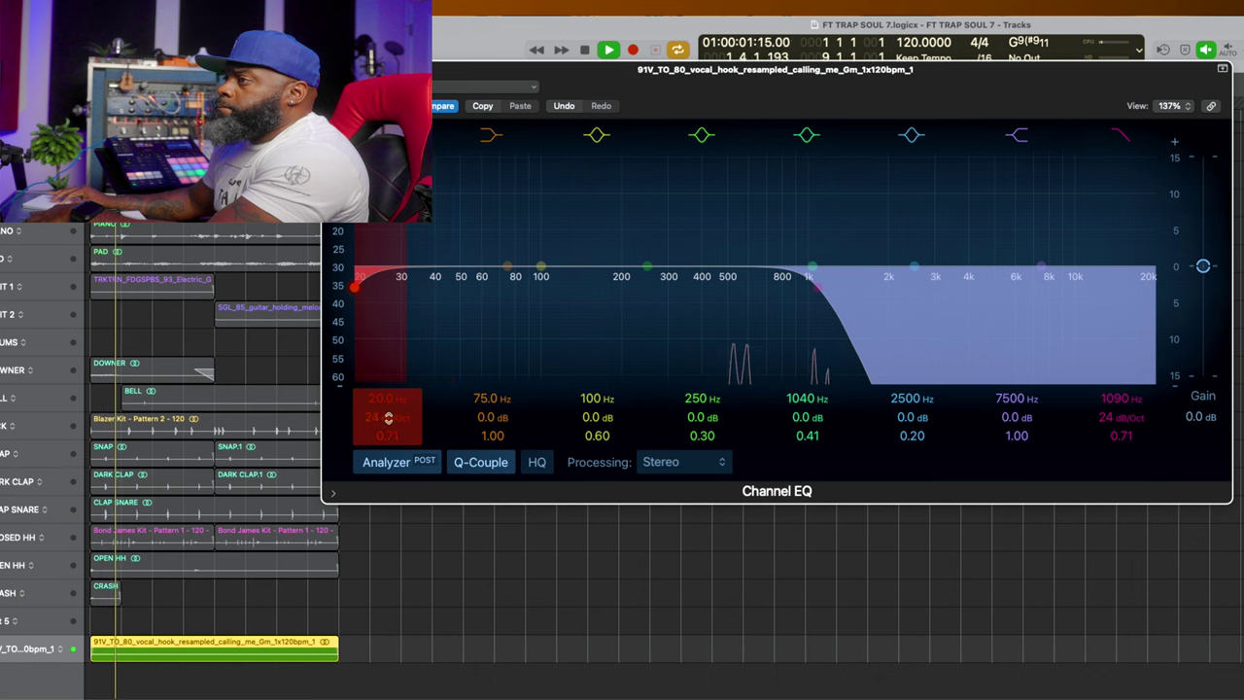
left_click_drag(357, 287, 702, 286)
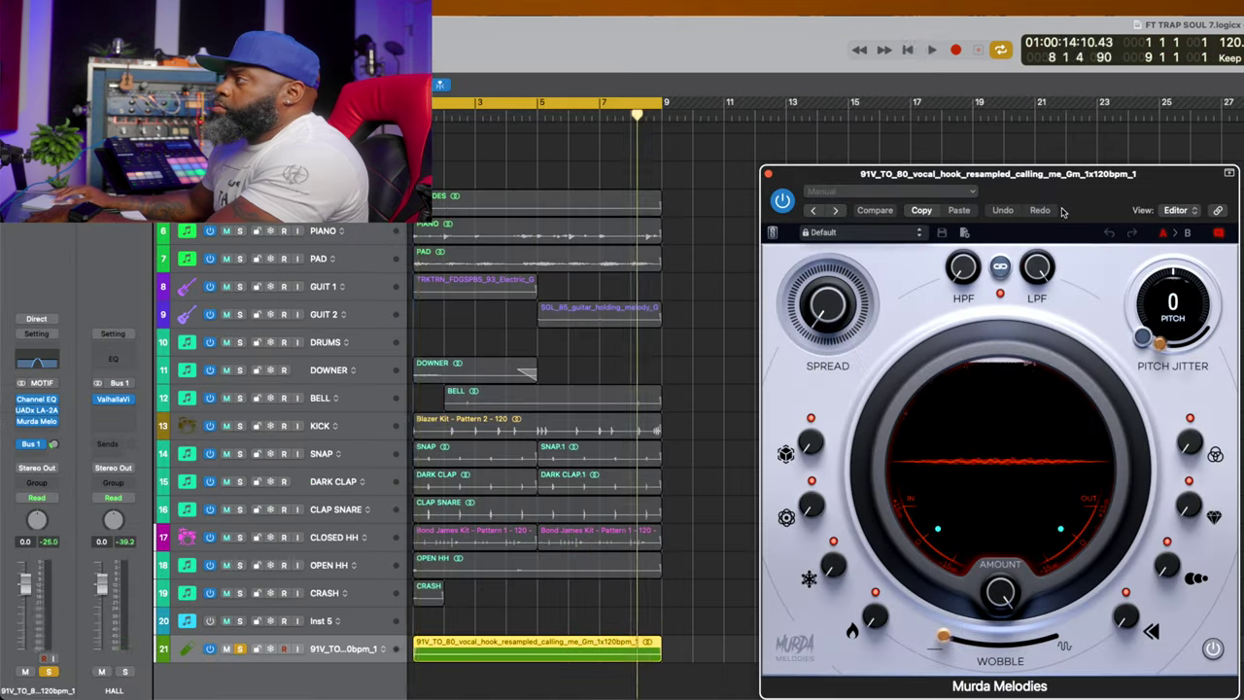
Load the Deep Wave preset in the vocal's Murda Melodies, unsolo the track and raise the double-arrow effect amount
left_click_drag(901, 241, 834, 177)
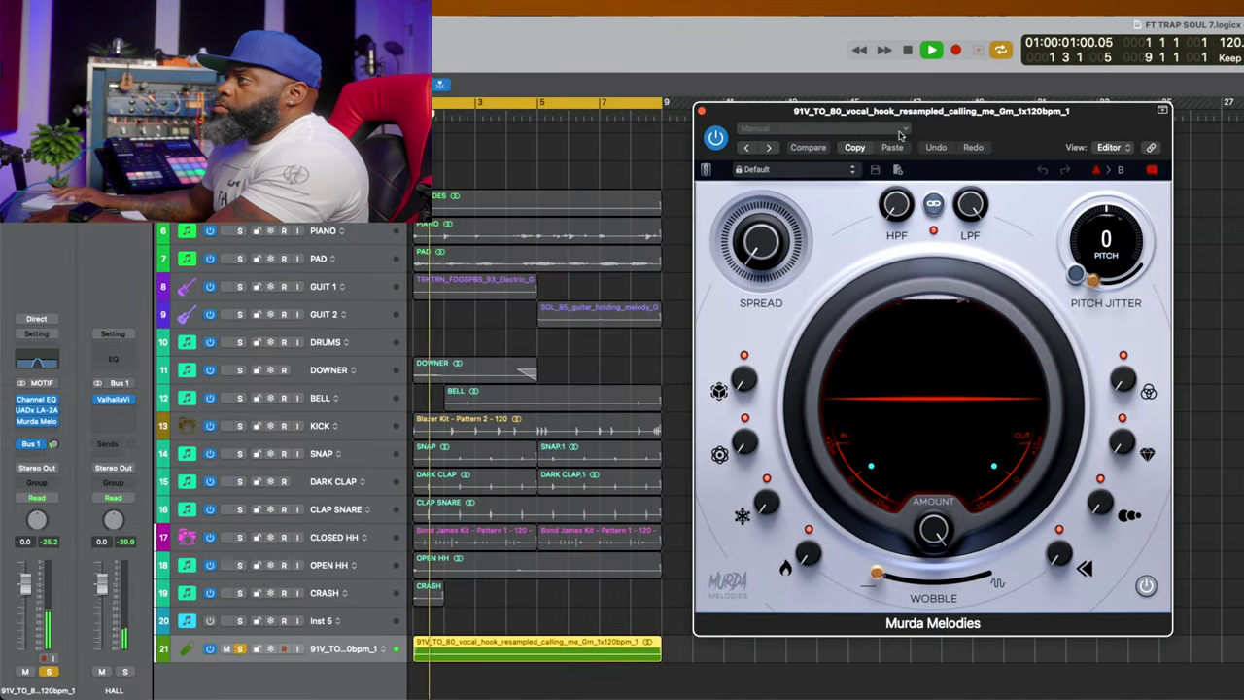
left_click(851, 174)
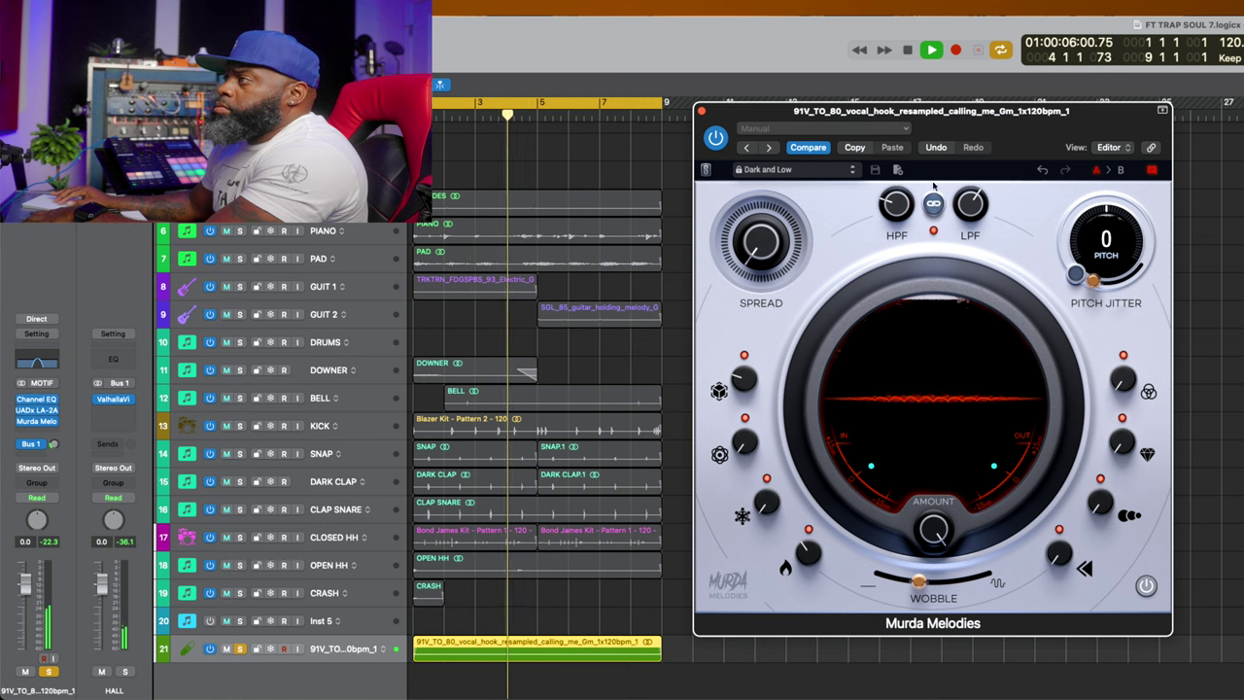
left_click(851, 176)
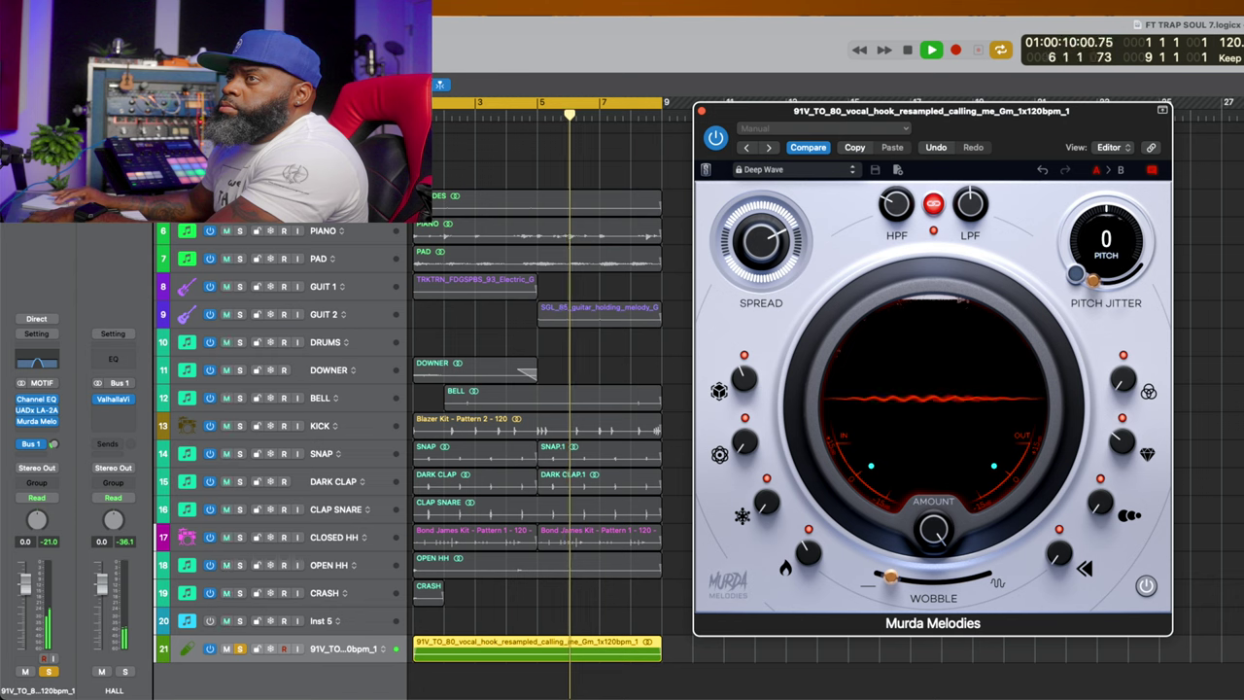
left_click(154, 376)
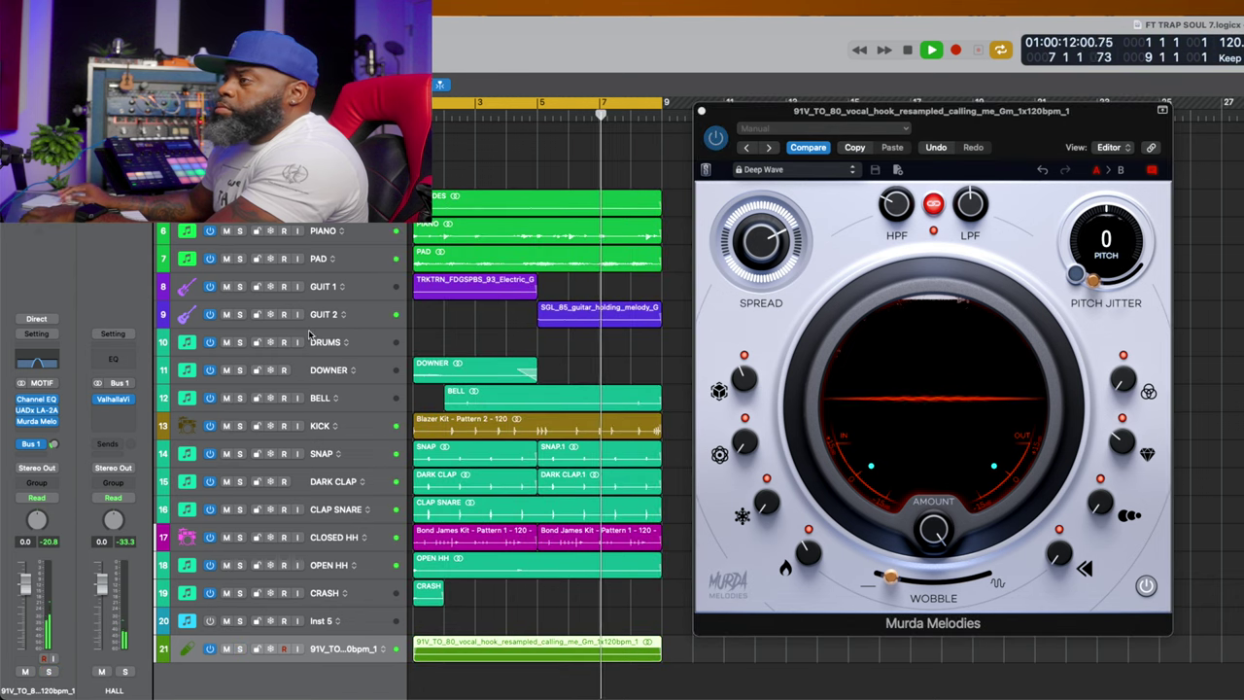
left_click_drag(1059, 564, 1061, 501)
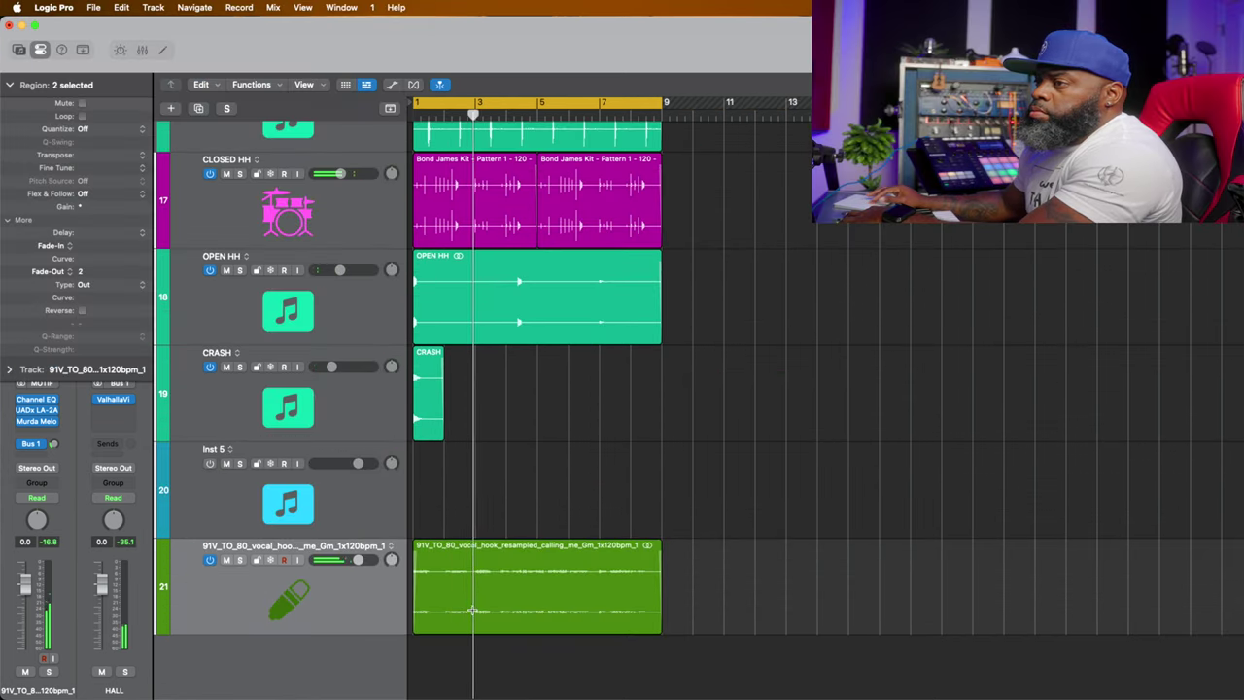
Split the vocal hook region at bars 2 and 3 and mute the section between them
key("Return")
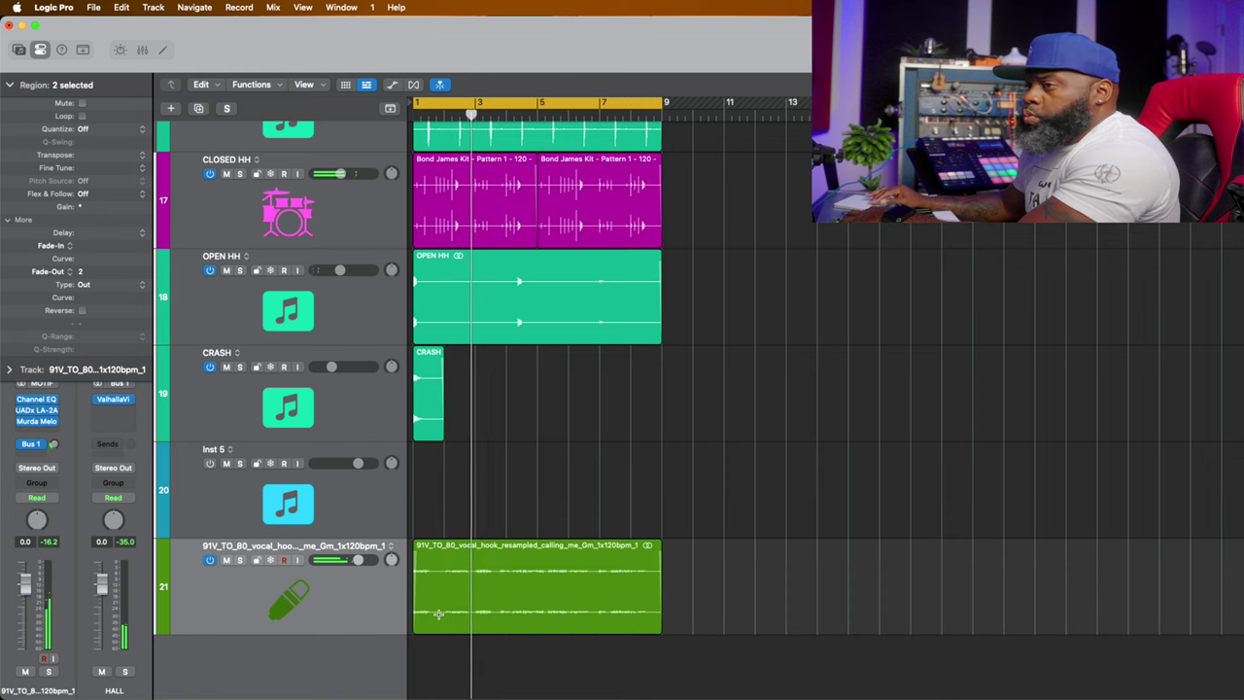
left_click_drag(439, 613, 455, 610)
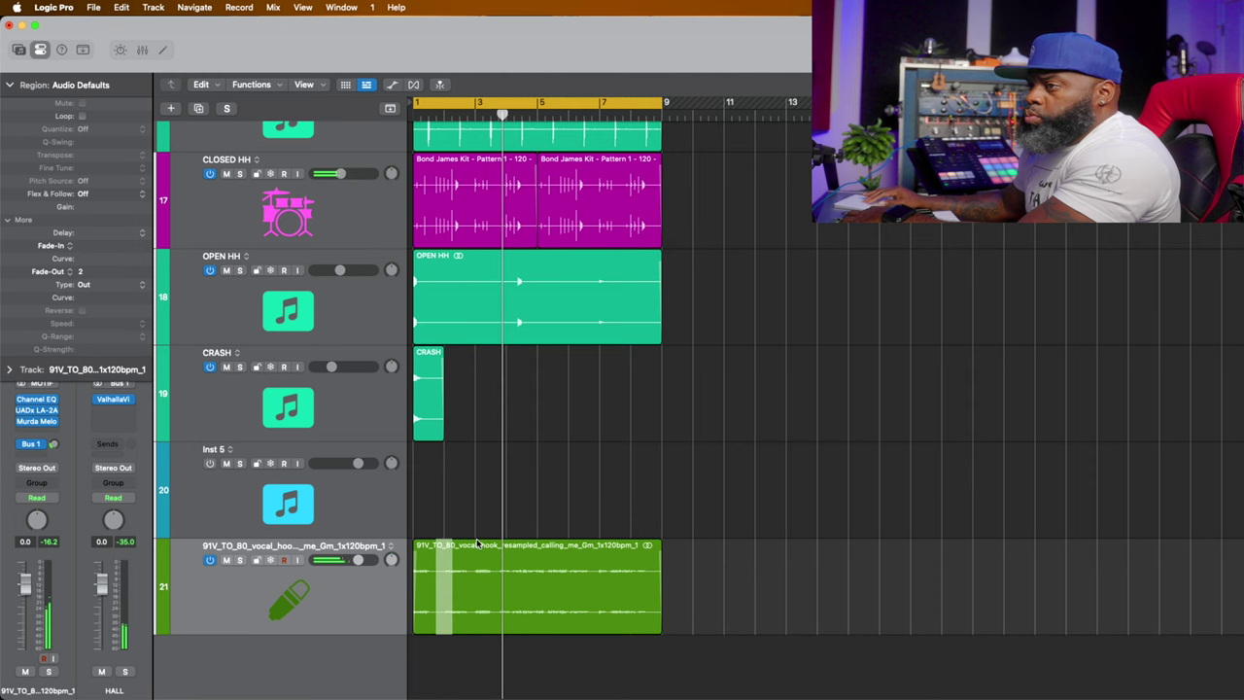
key("super+Right")
key("super+Right")
key("super+Right")
key("super+Right")
key("super+Right")
left_click(474, 525)
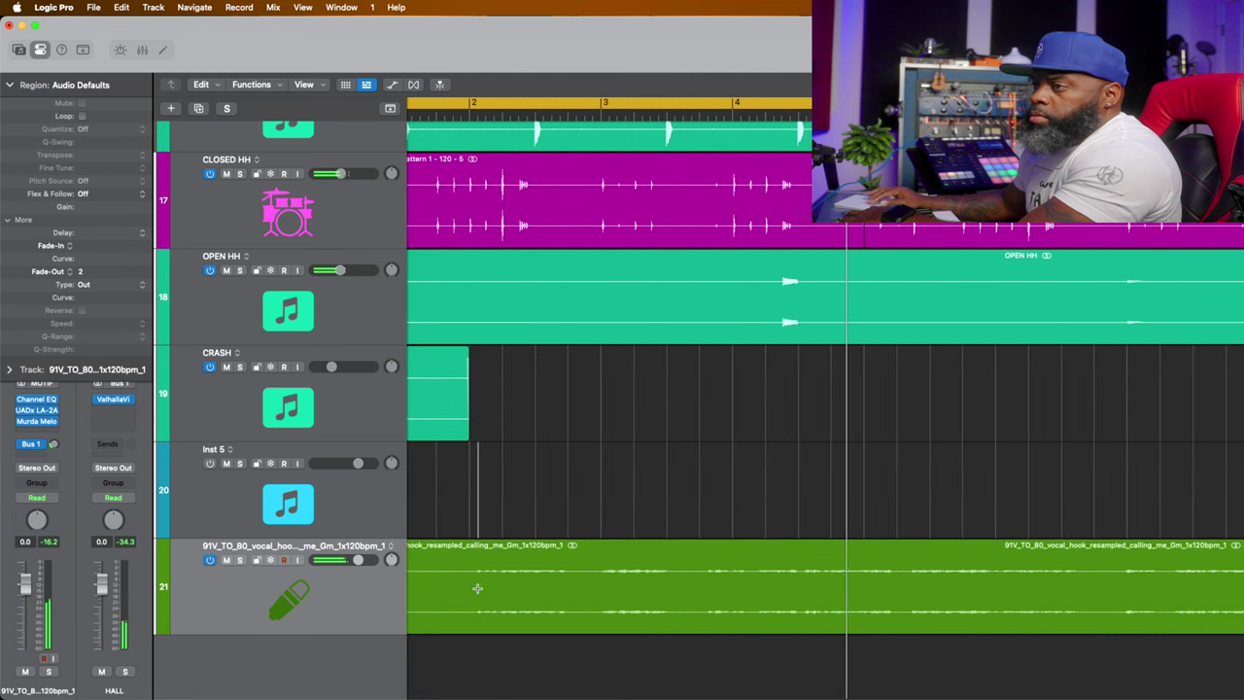
left_click(473, 615)
left_click_drag(473, 614, 601, 596)
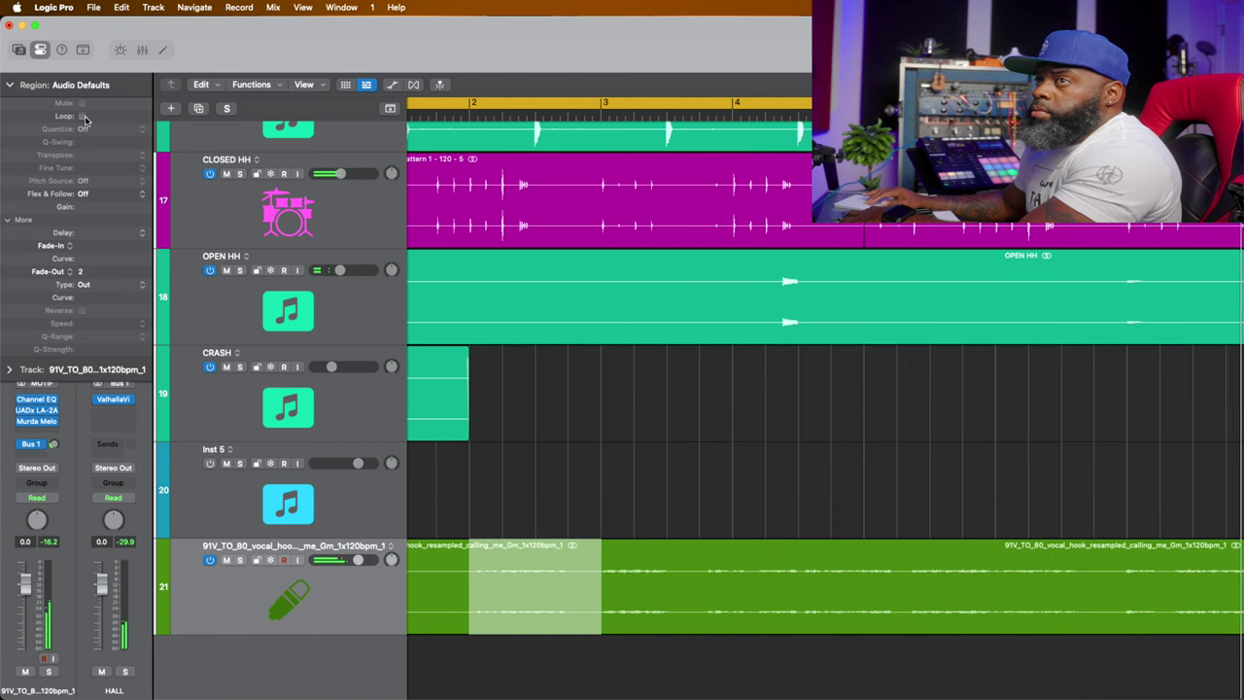
left_click(504, 560)
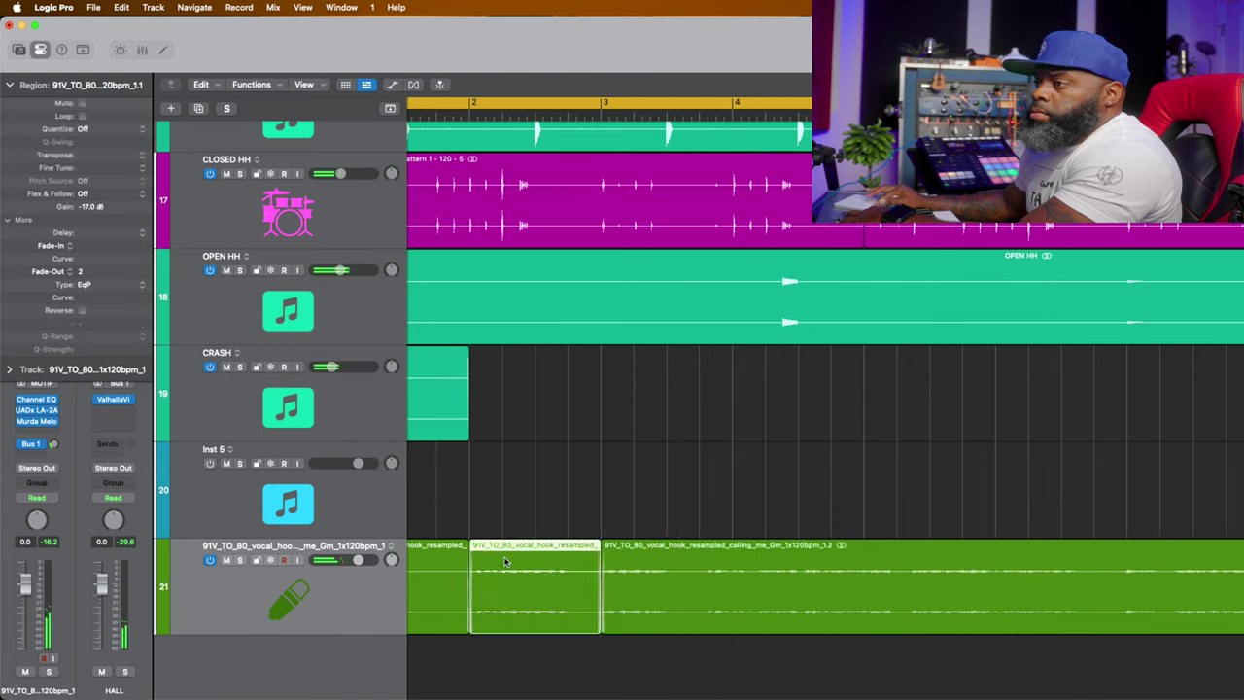
left_click(81, 103)
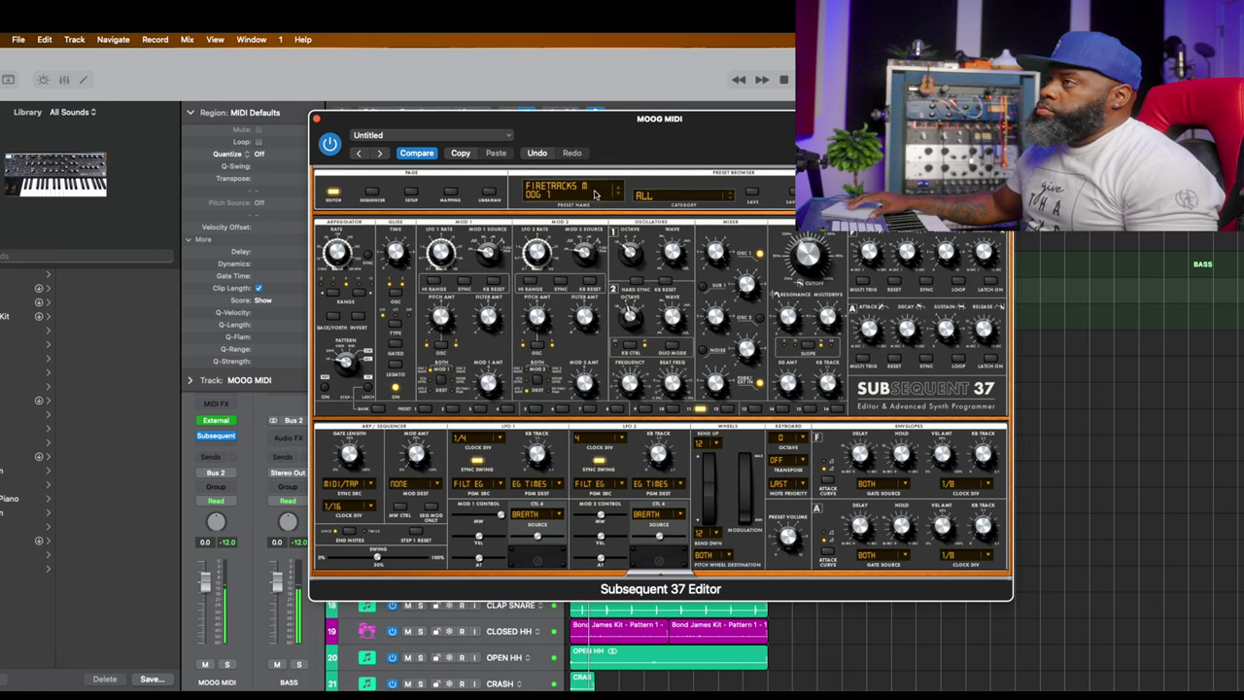
Load the FIRETRACKS MOOG 2 preset in the Subsequent 37 Editor for the bass and close the editor
left_click(577, 190)
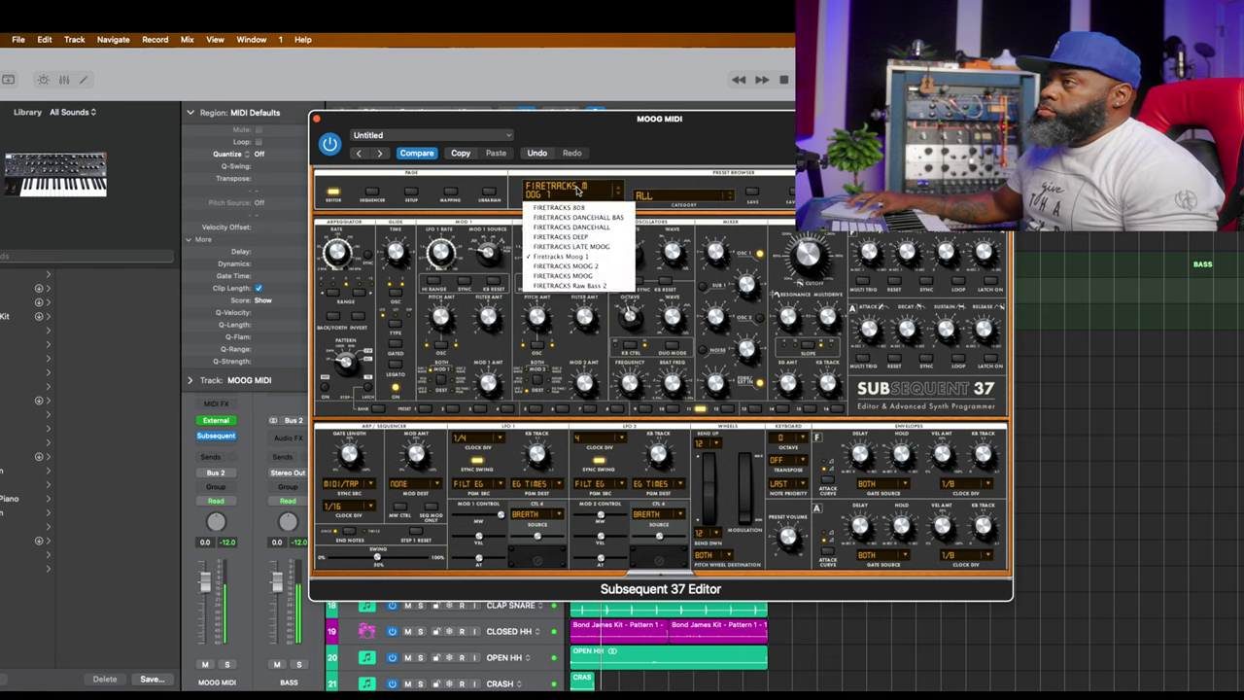
left_click(605, 269)
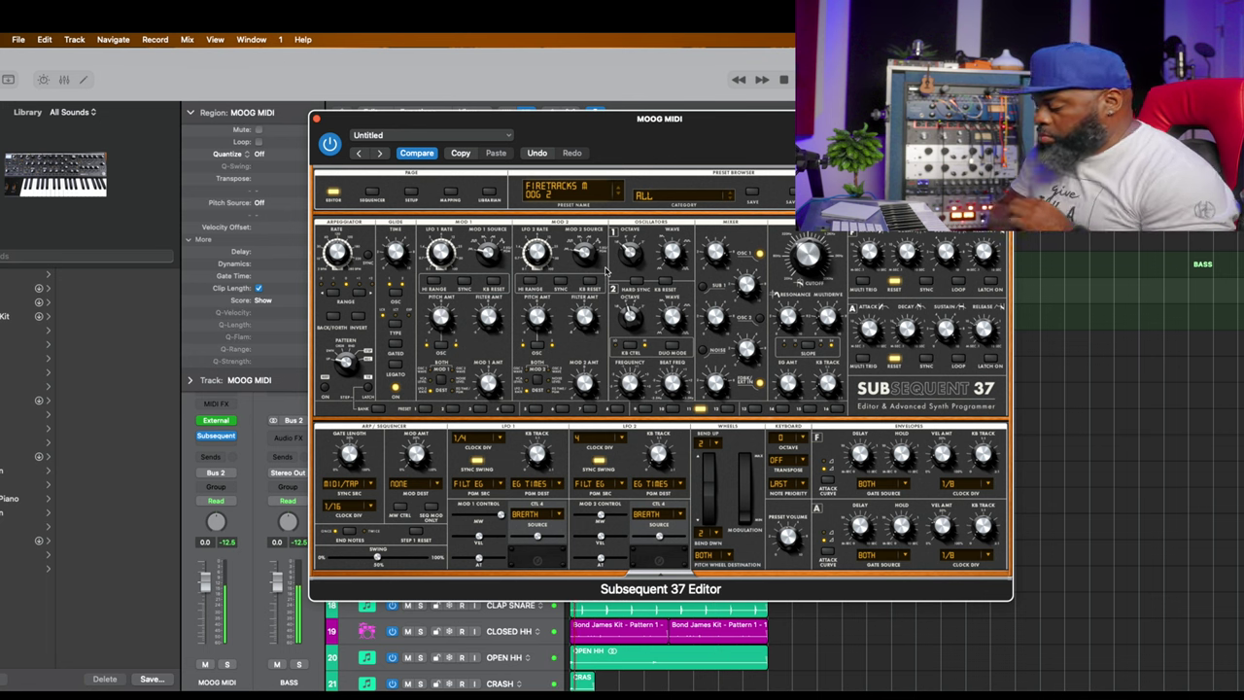
left_click(316, 120)
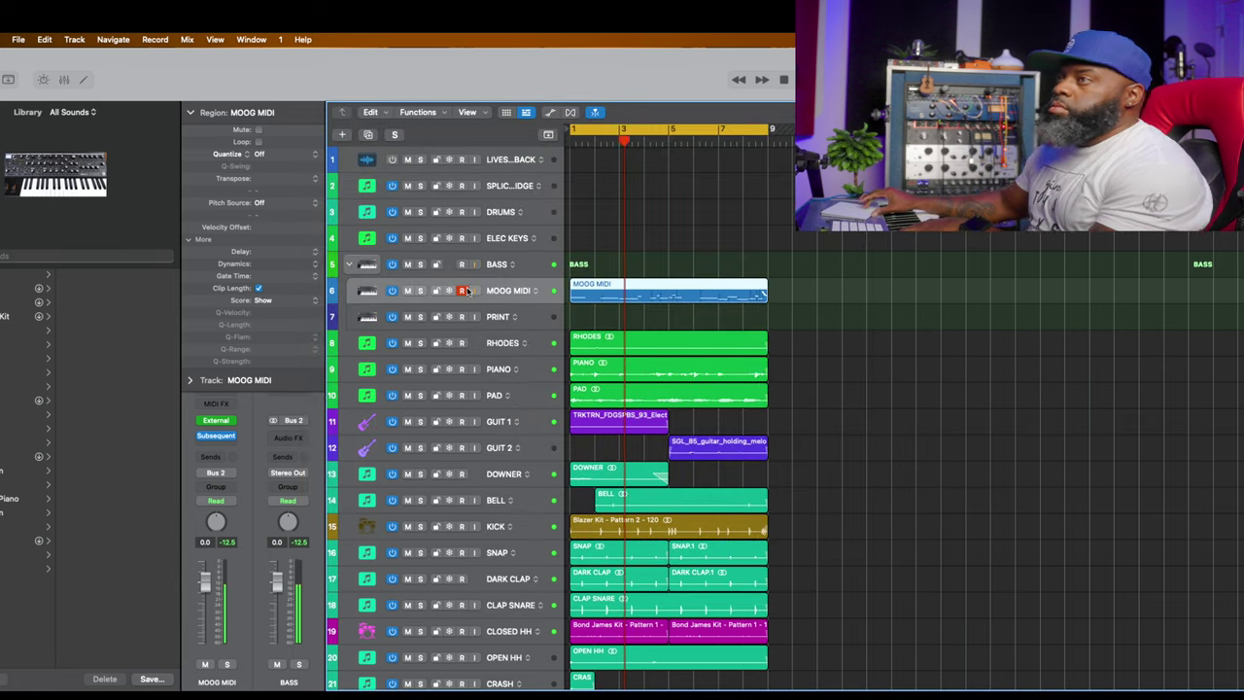
Examine the recorded MOOG MIDI bass notes in an enlarged piano roll
double_click(677, 285)
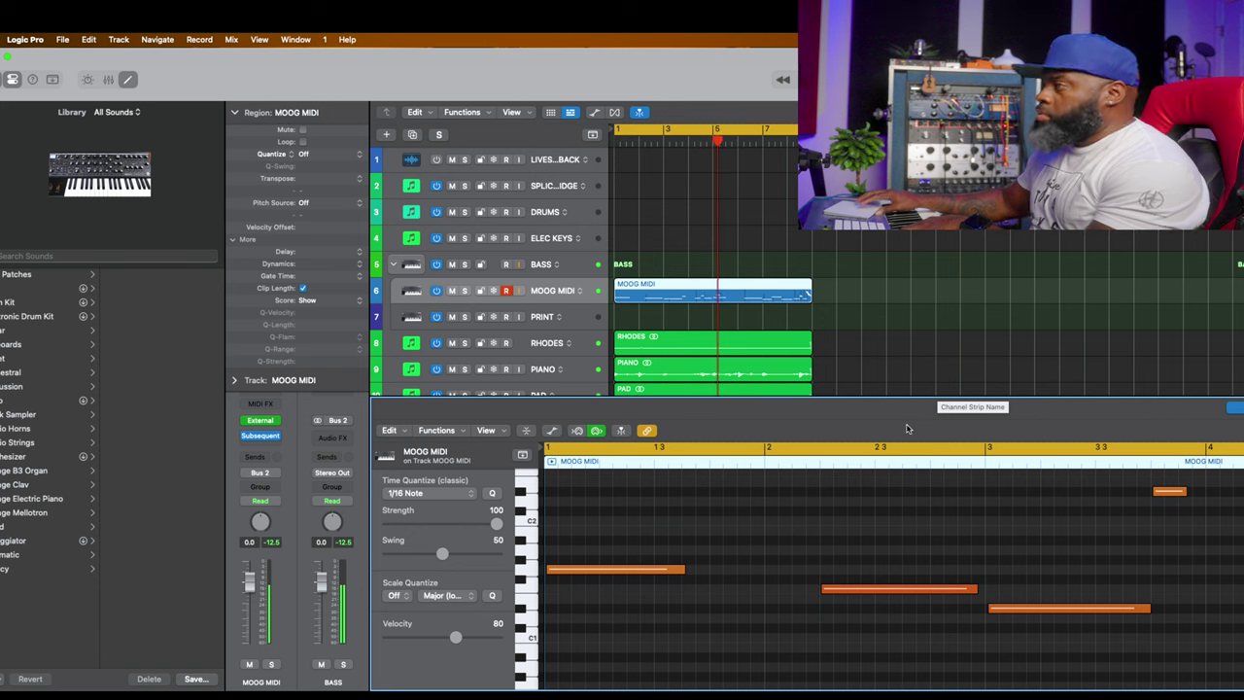
key("super+Left")
key("super+Left")
key("super+Left")
key("super+Left")
key("super+Left")
key("super+Left")
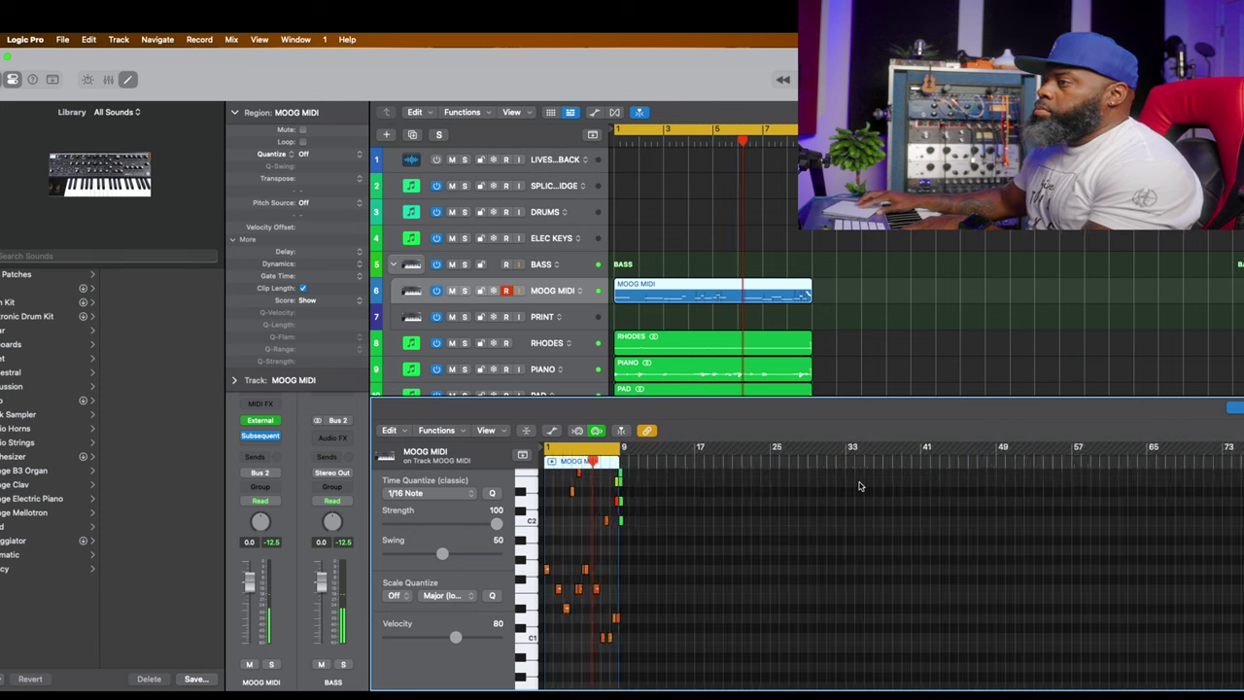
key("super+Right")
key("super+Right")
key("super+Right")
left_click_drag(834, 396, 826, 272)
scroll(787, 505, "up", 5)
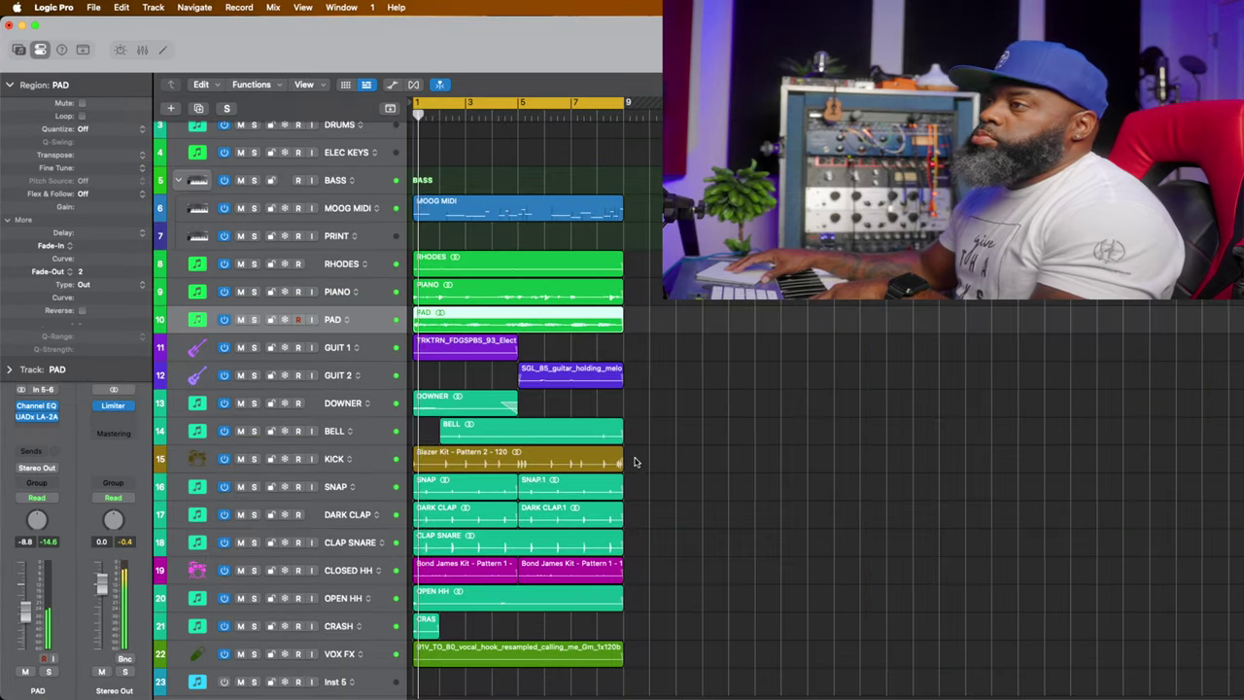
Repeat the kick, snap, clap and hi-hat regions once from bar 9, along with the PAD region
left_click_drag(634, 445, 412, 600)
key("super+r")
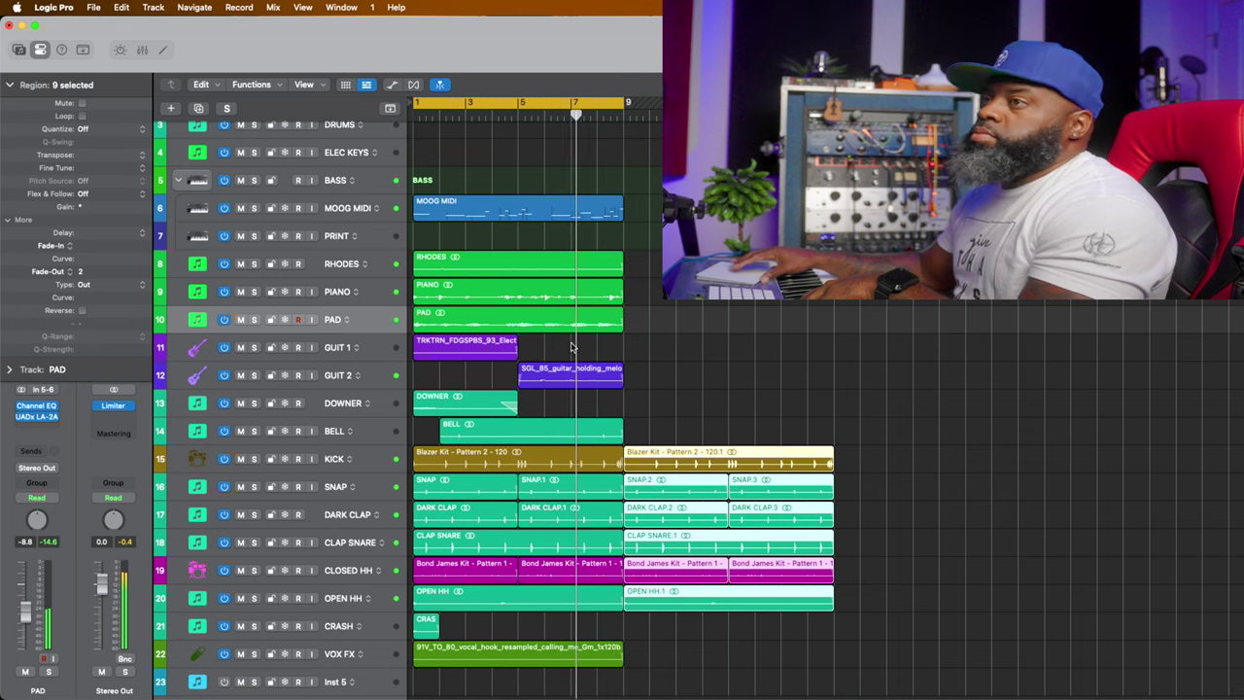
left_click(517, 313)
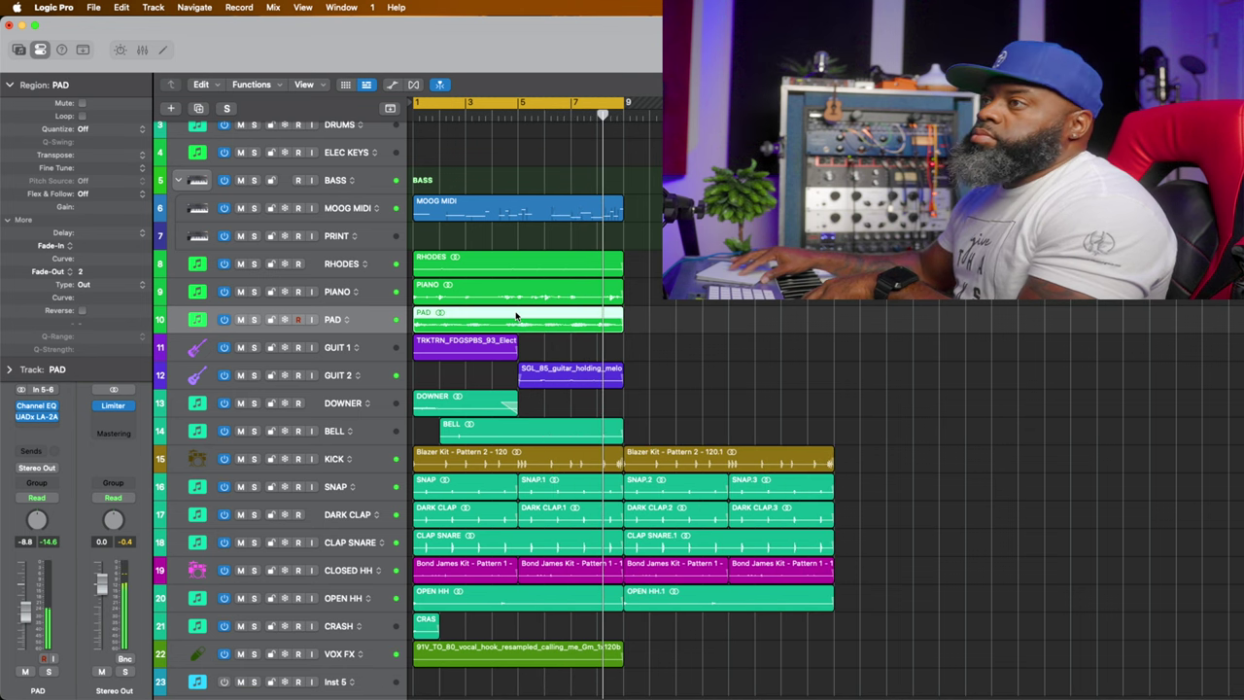
key("super+r")
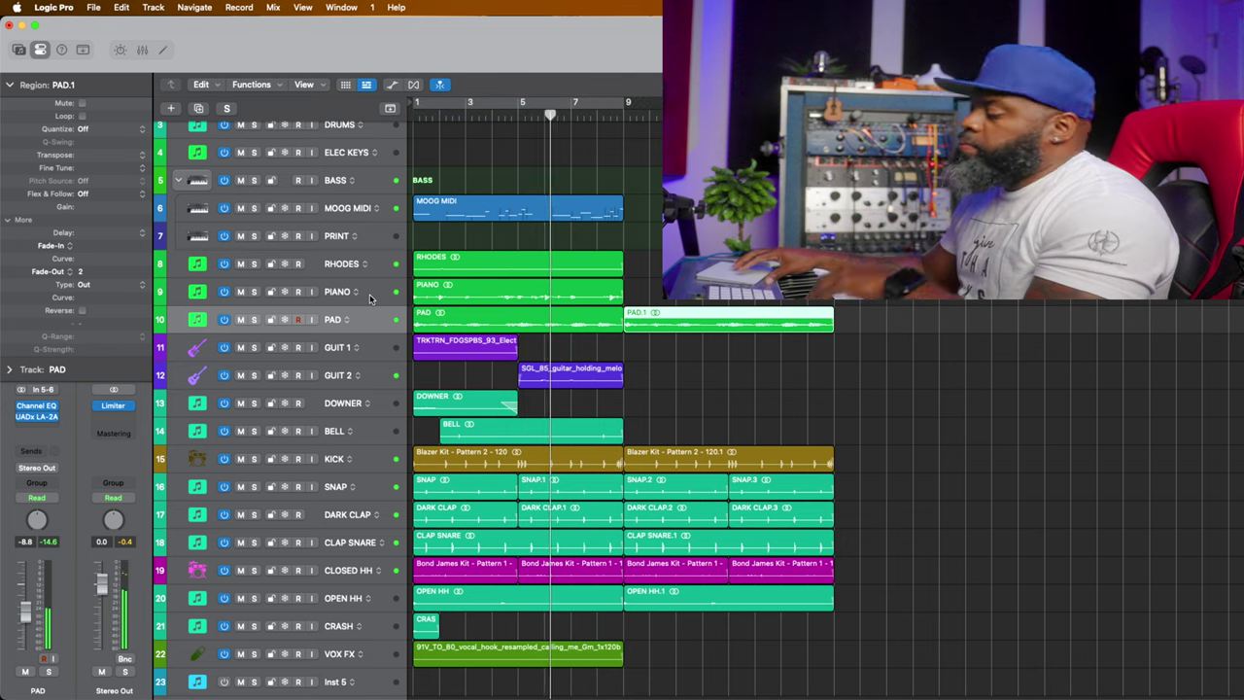
Select the MOOG MIDI track and enlarge the track heights in the arrangement
left_click(340, 208)
key("super+Down")
key("super+Down")
key("super+Down")
key("super+Down")
key("super+Down")
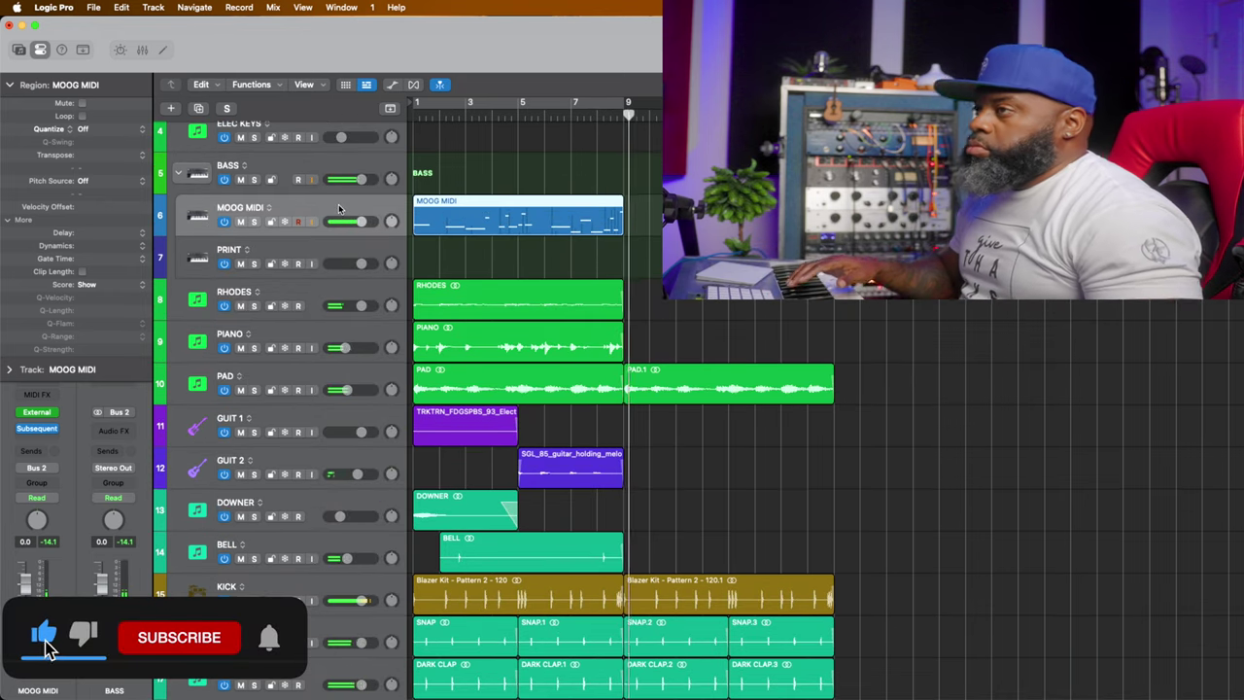